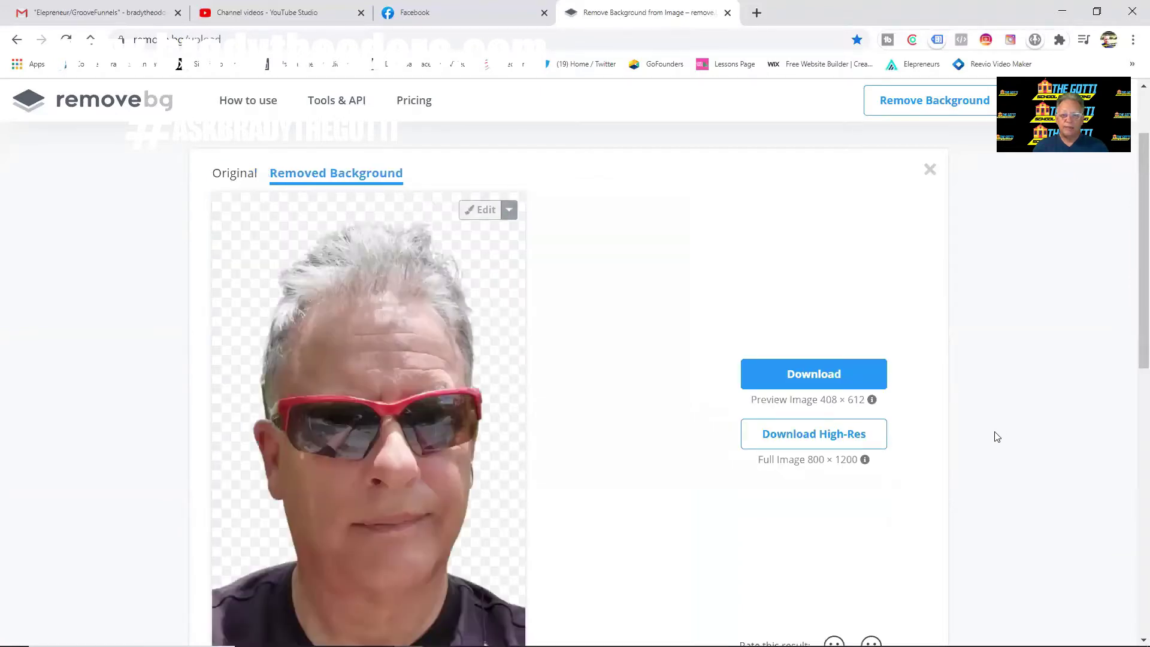
Step: Download the preview-size image of the background-free portrait and open the downloaded file
scroll(996, 437, down, 1)
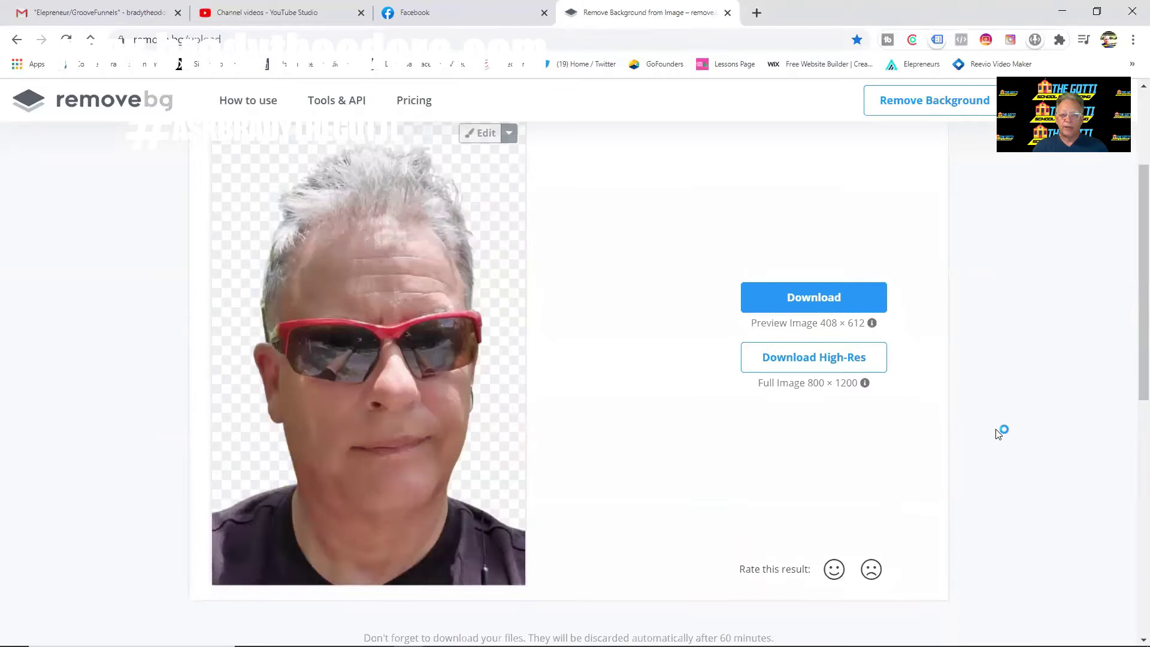
click(821, 299)
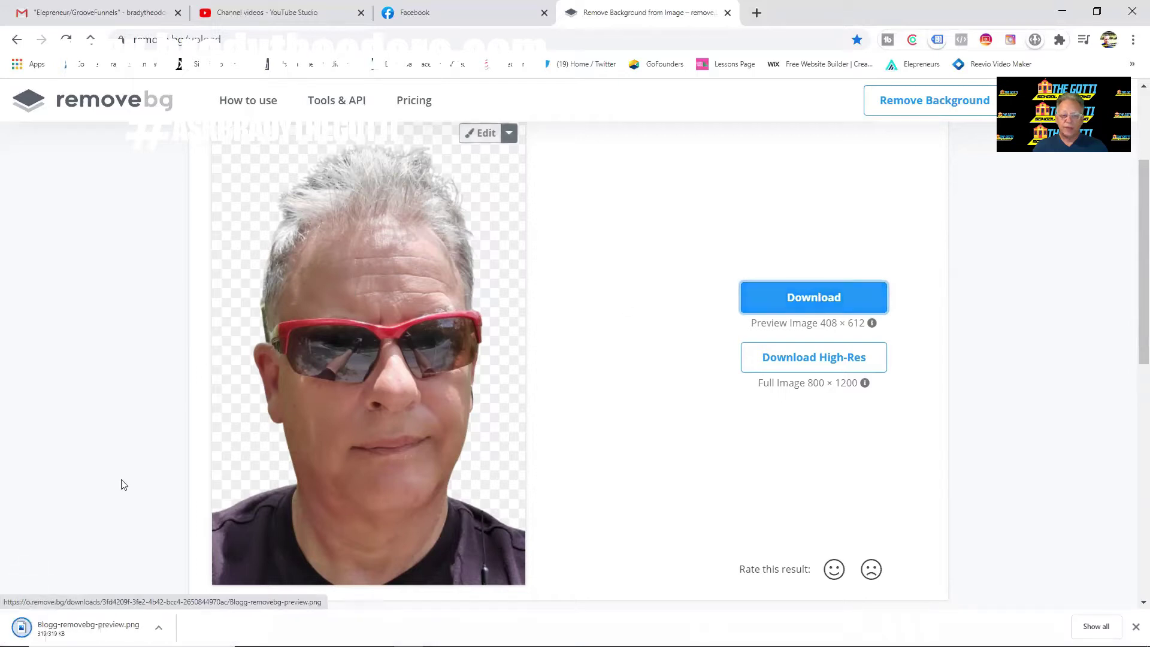
click(58, 623)
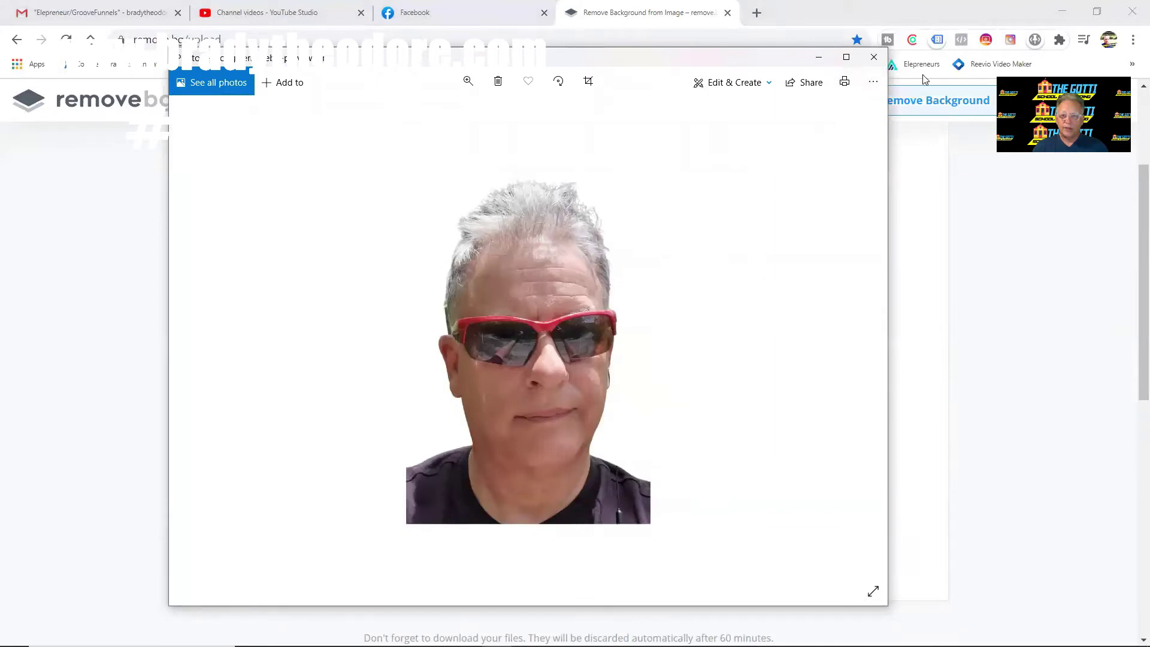
Step: Save a PNG copy of the portrait in the OneDrive Pictures folder, named with the person's first name plus "Sunglasses Trans", and close the viewer
click(873, 81)
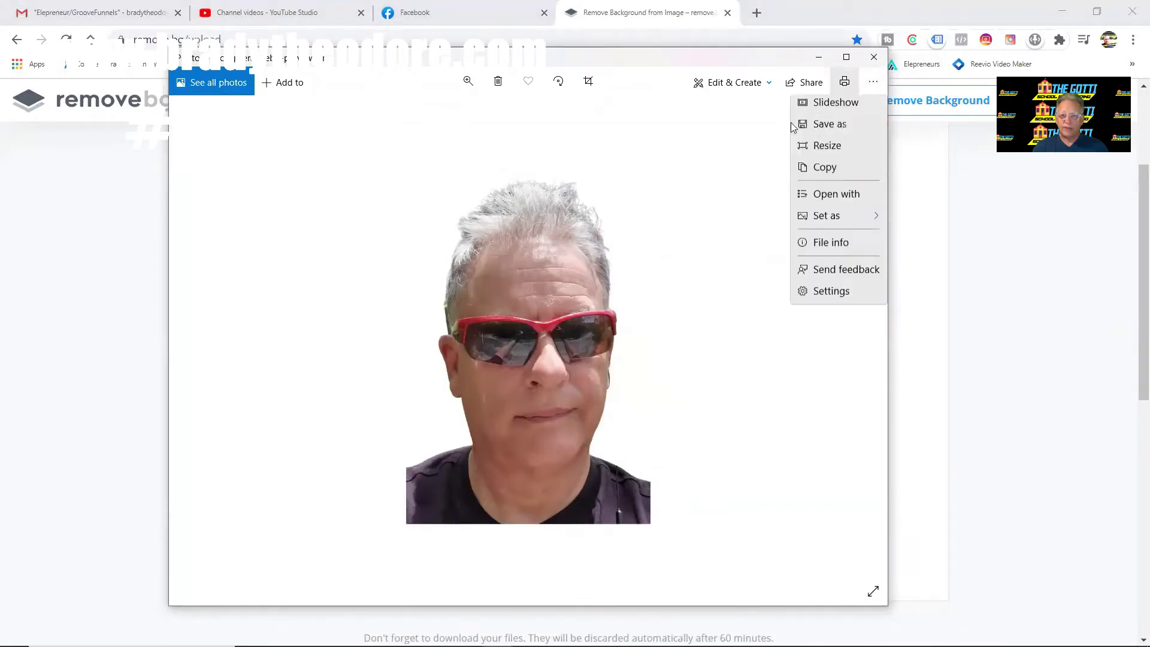
click(821, 130)
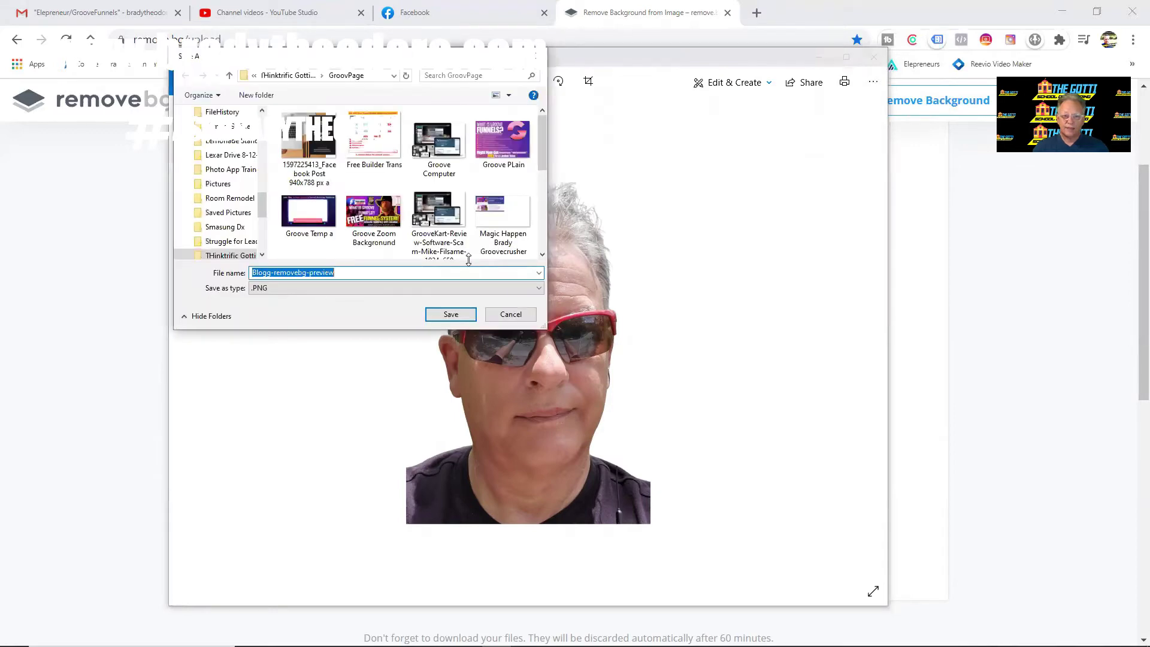
text(Brady Sunglasses Trans)
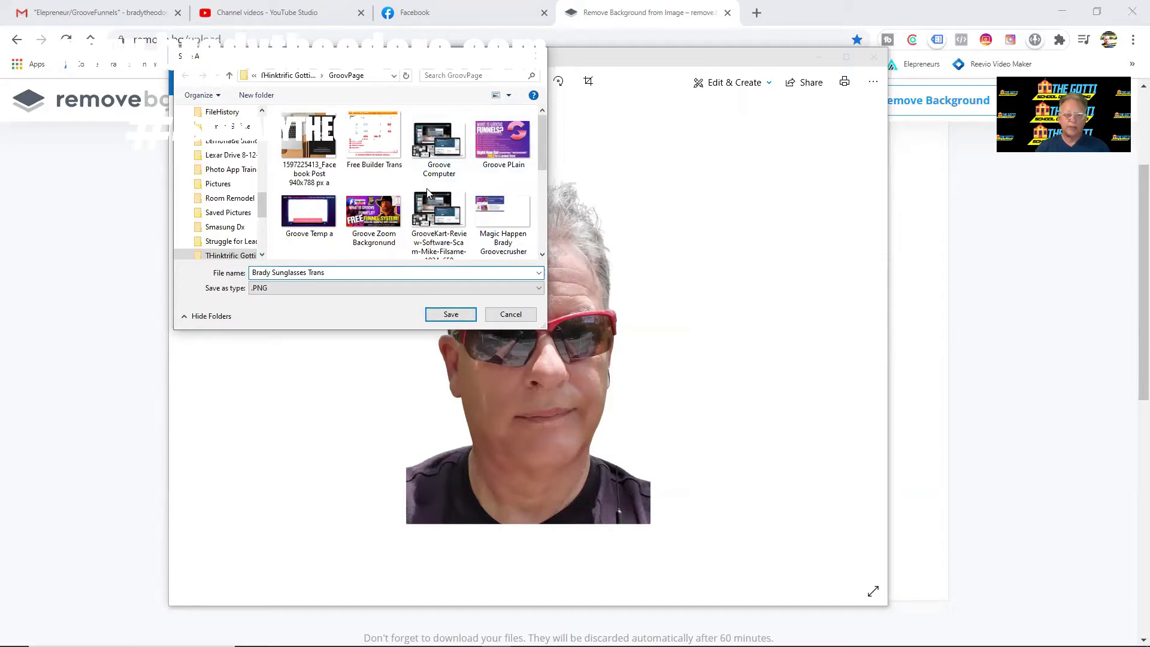
scroll(236, 227, down, 1)
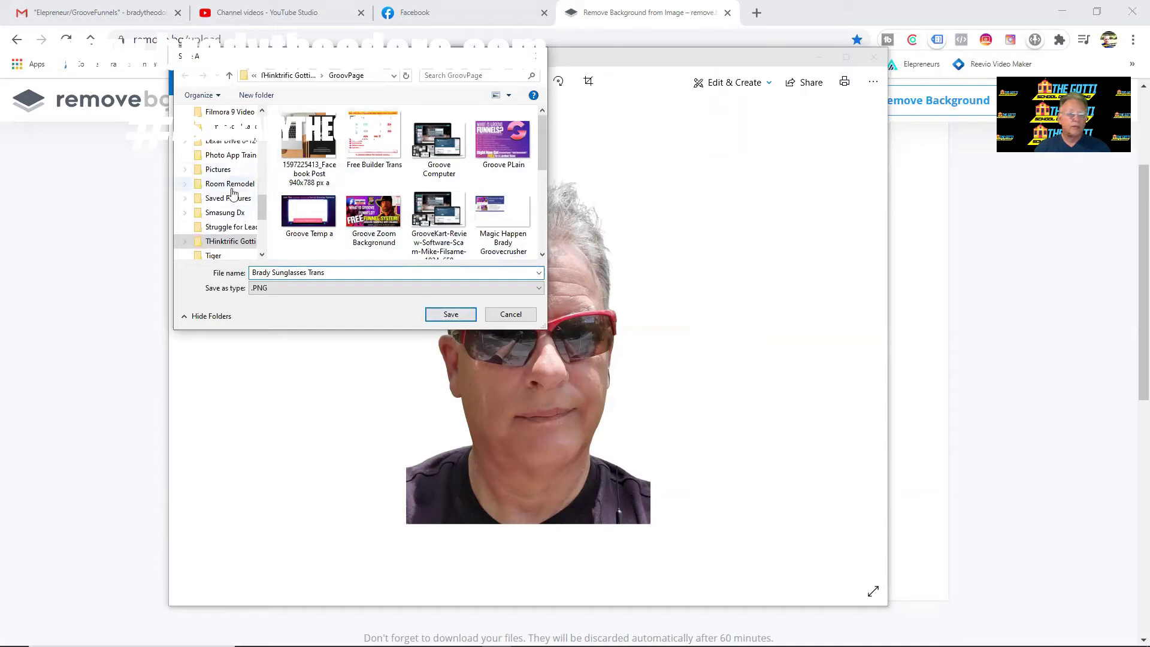
scroll(239, 222, up, 2)
scroll(239, 198, up, 8)
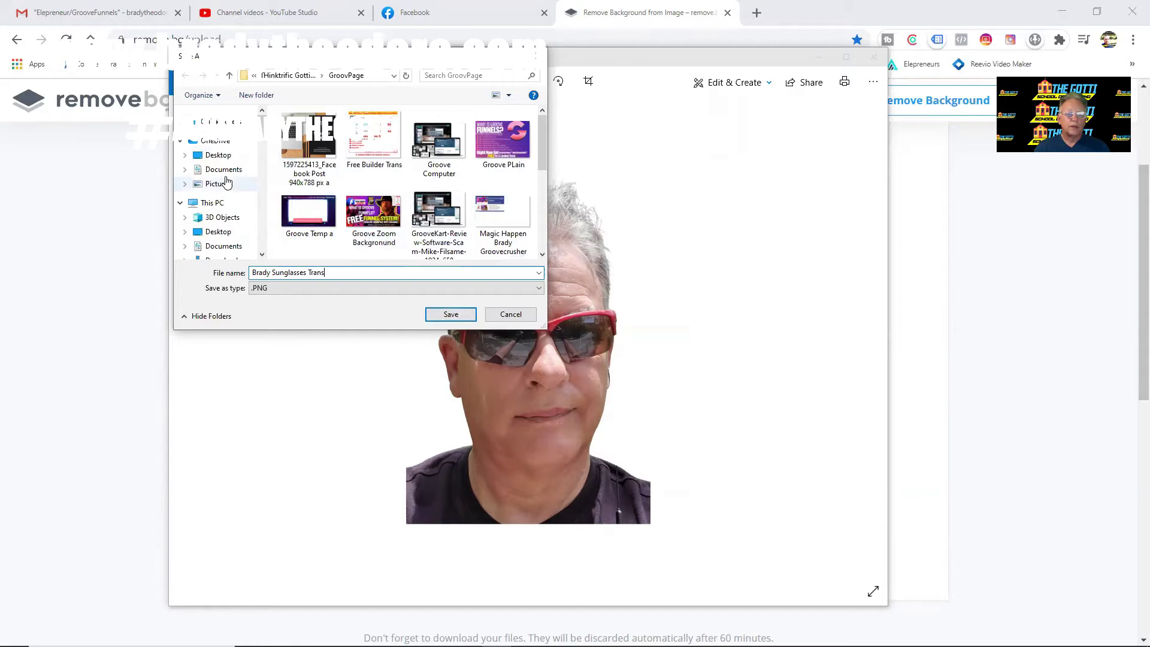
click(221, 183)
click(451, 313)
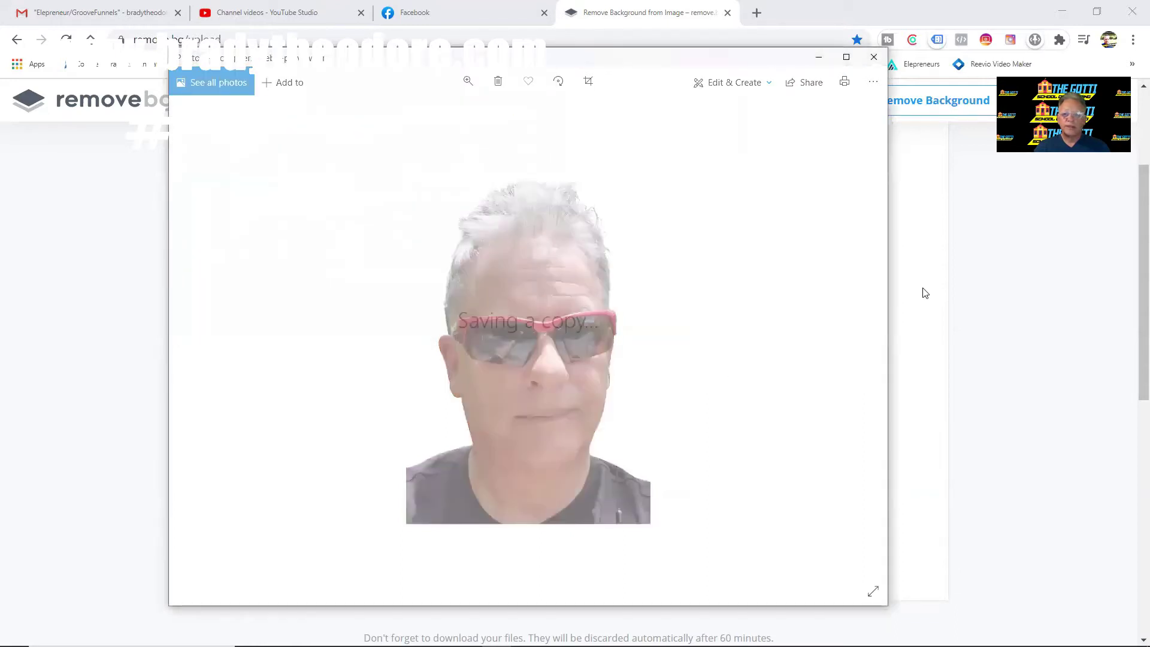
click(872, 58)
Step: Switch to canva.com in a new browser tab and create a blank Facebook Post design
click(756, 12)
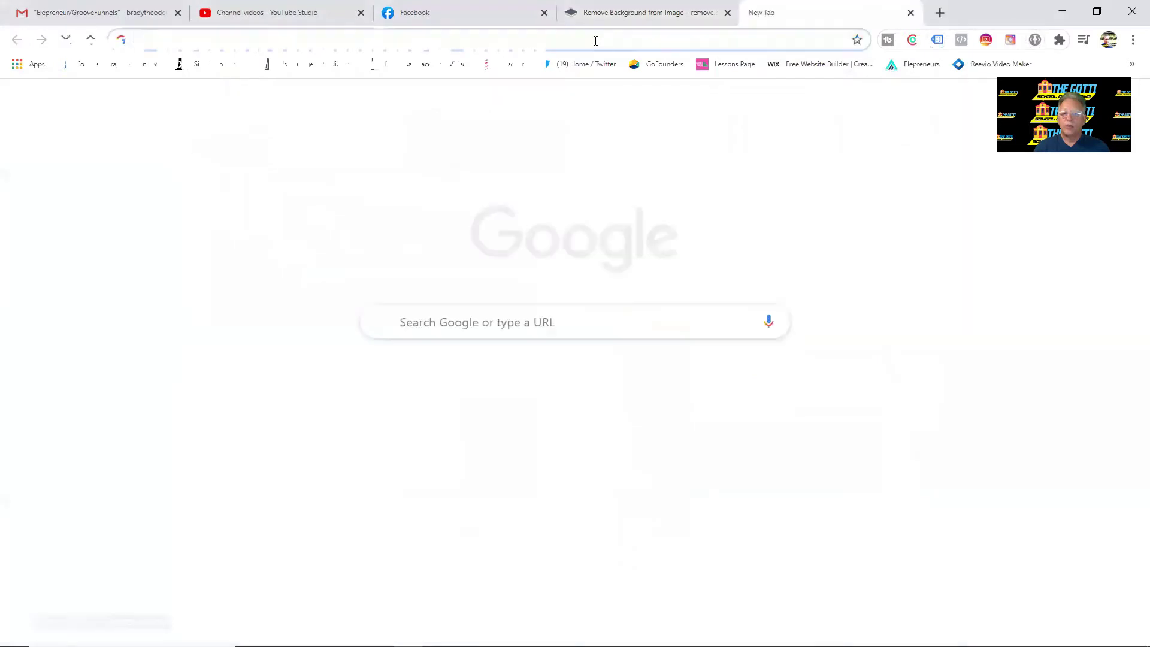
click(596, 40)
text(canva.com)
key(Return)
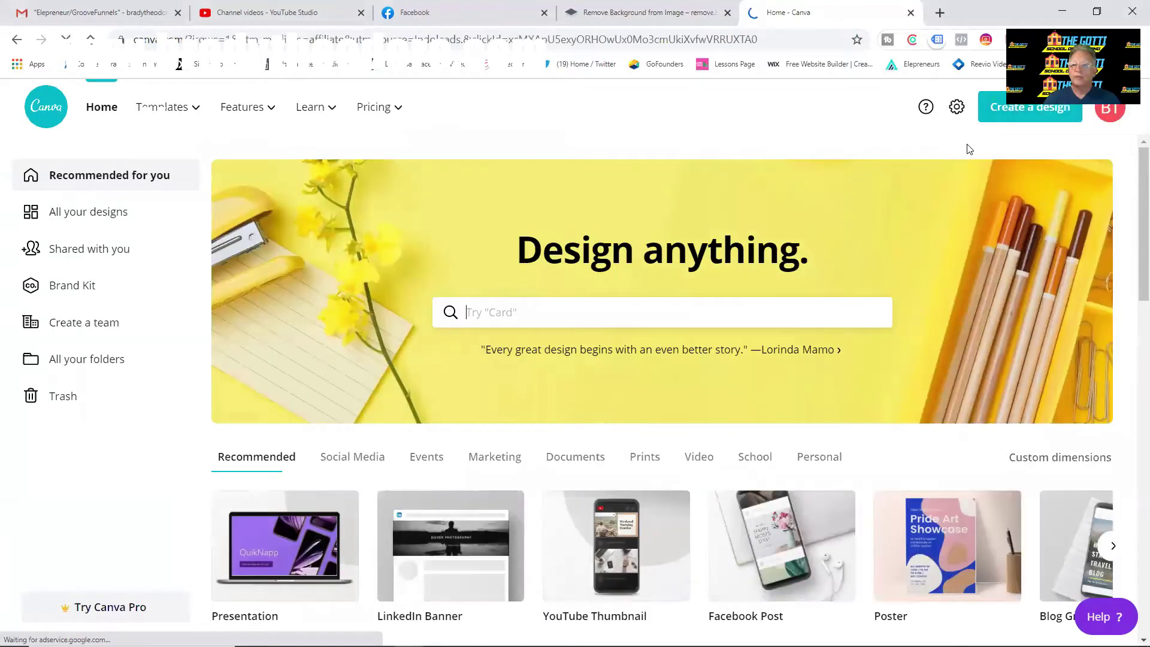
click(999, 115)
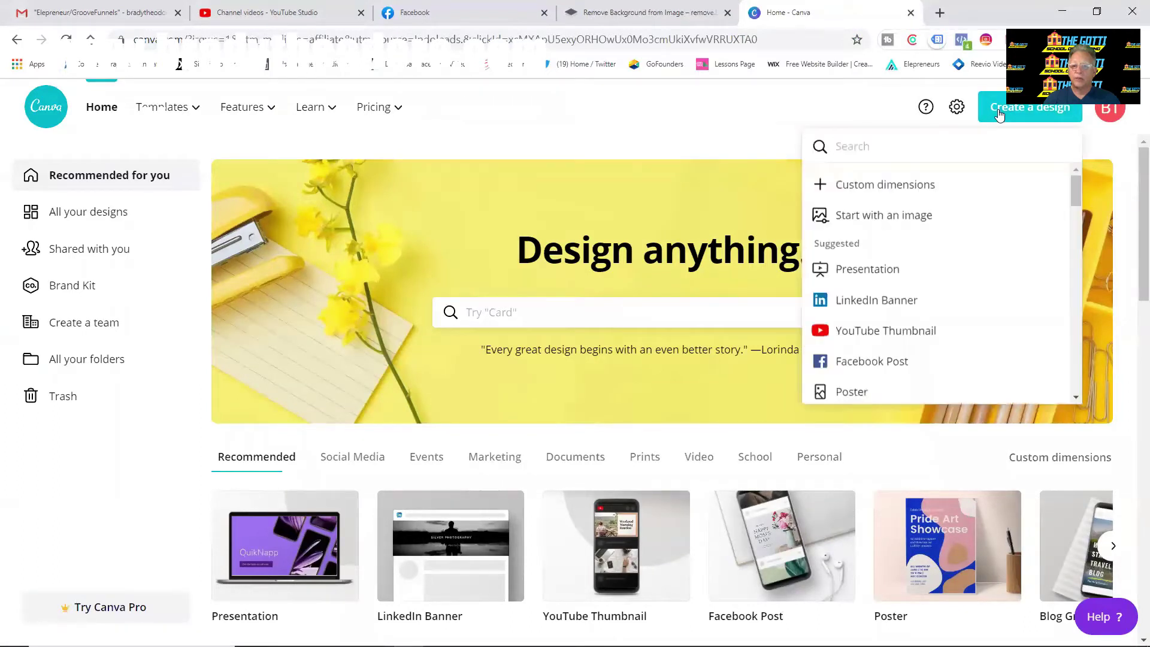
click(883, 365)
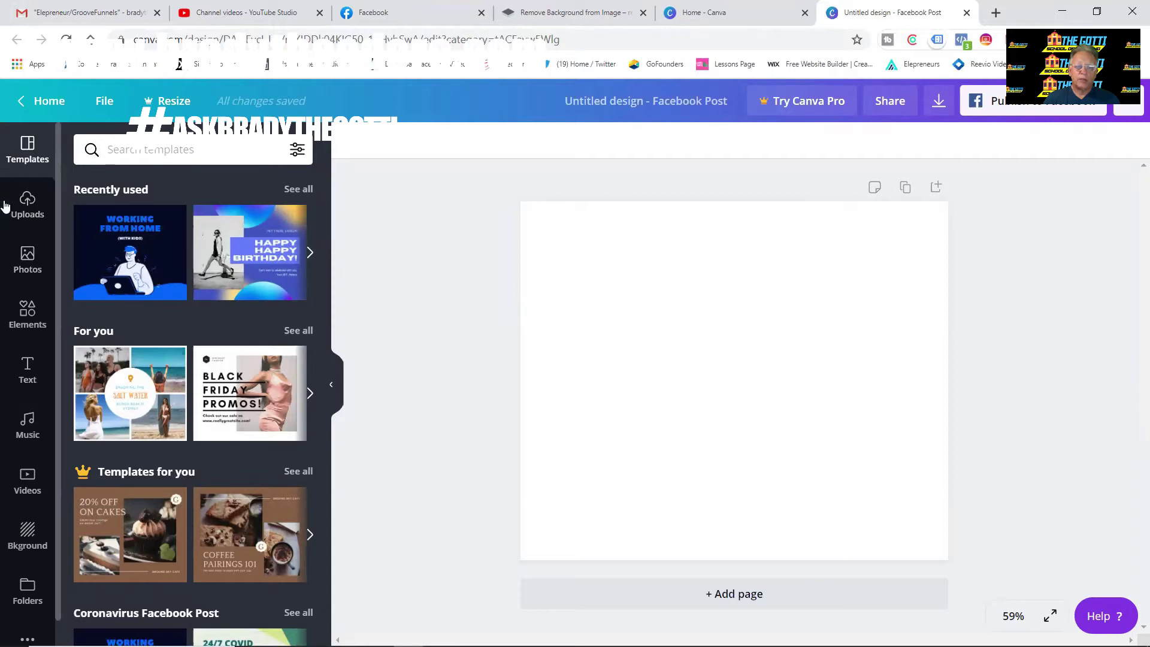
Step: Add the uploaded picture of a hand tracing a rising blue graph to the blank page
click(27, 203)
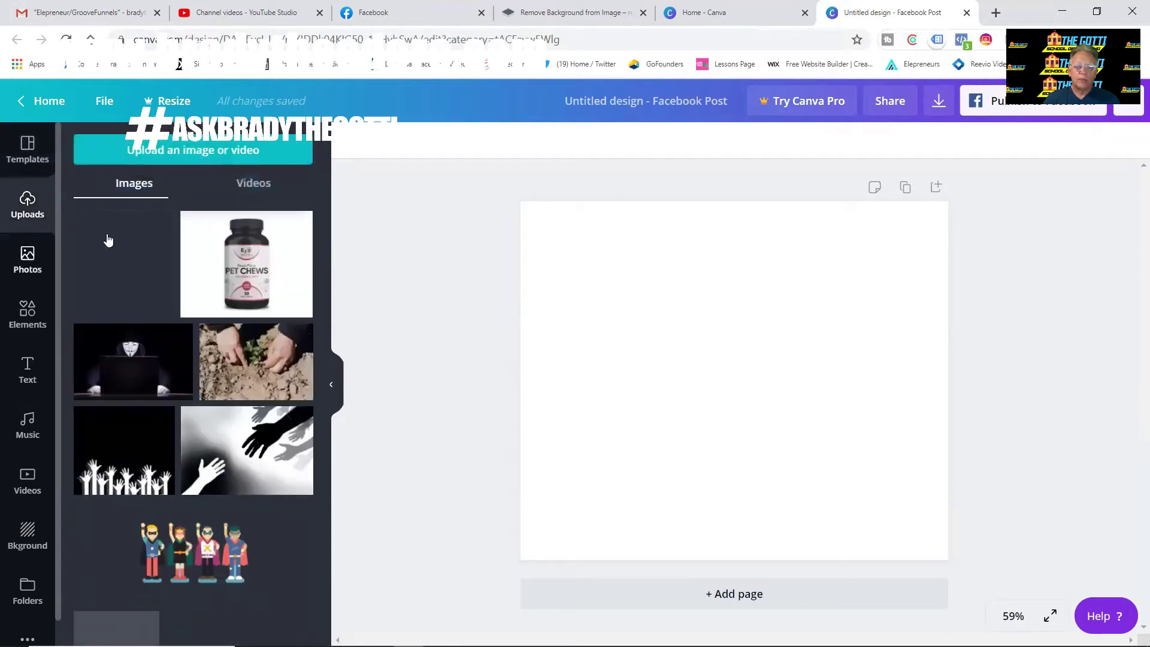
scroll(240, 292, down, 7)
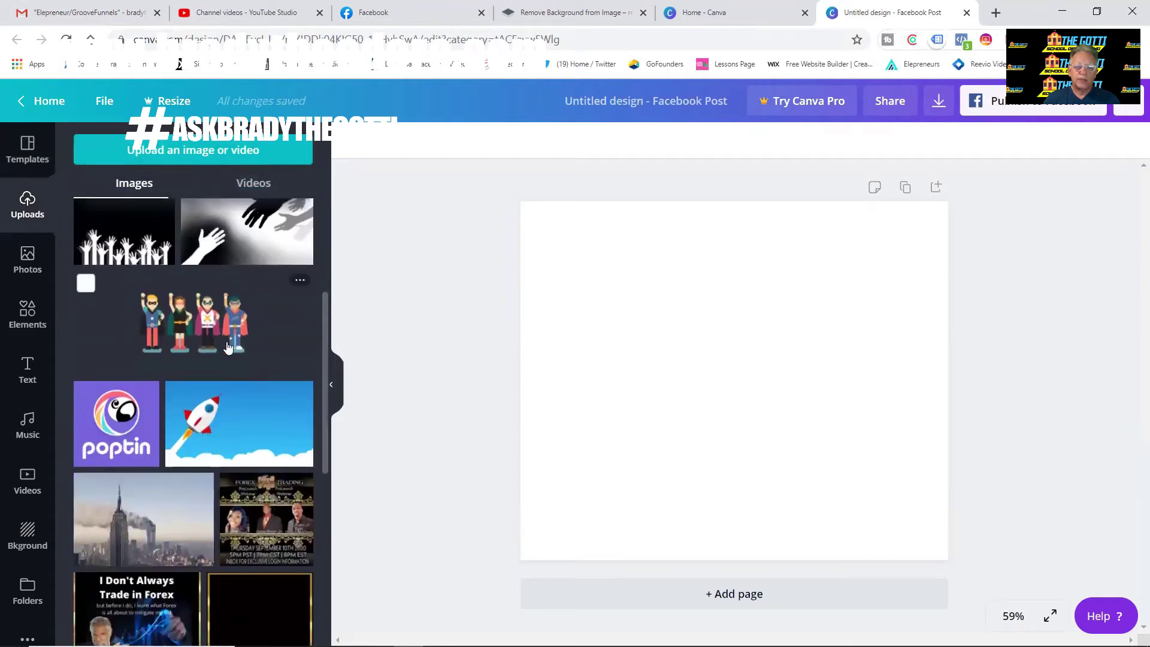
scroll(227, 348, down, 10)
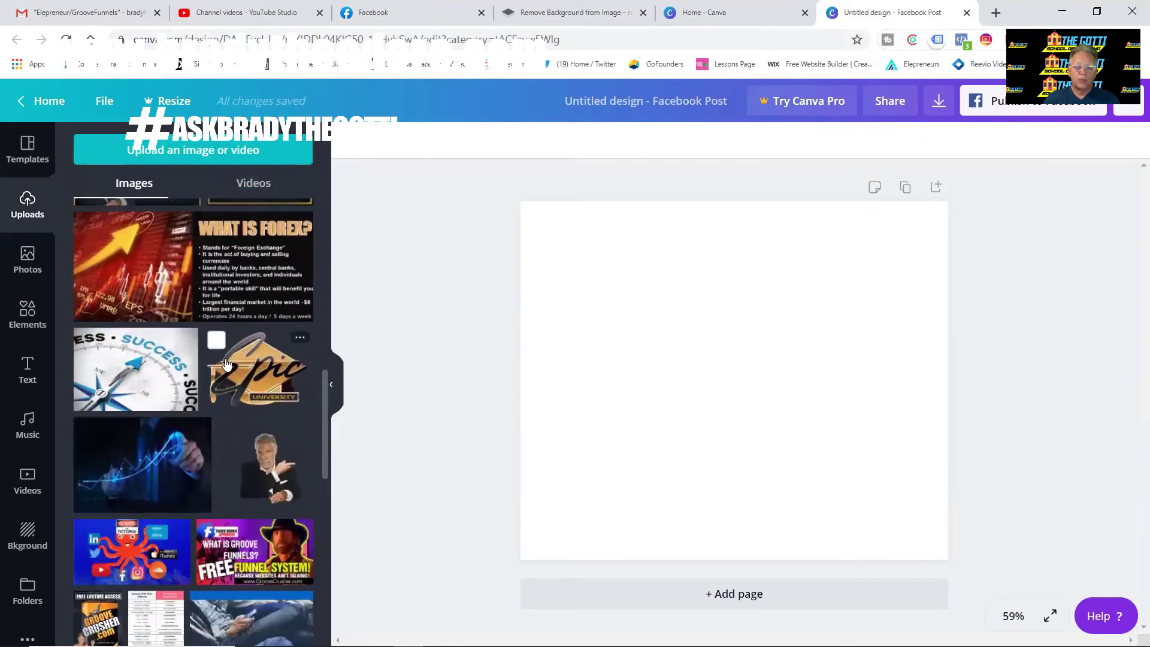
scroll(204, 378, up, 3)
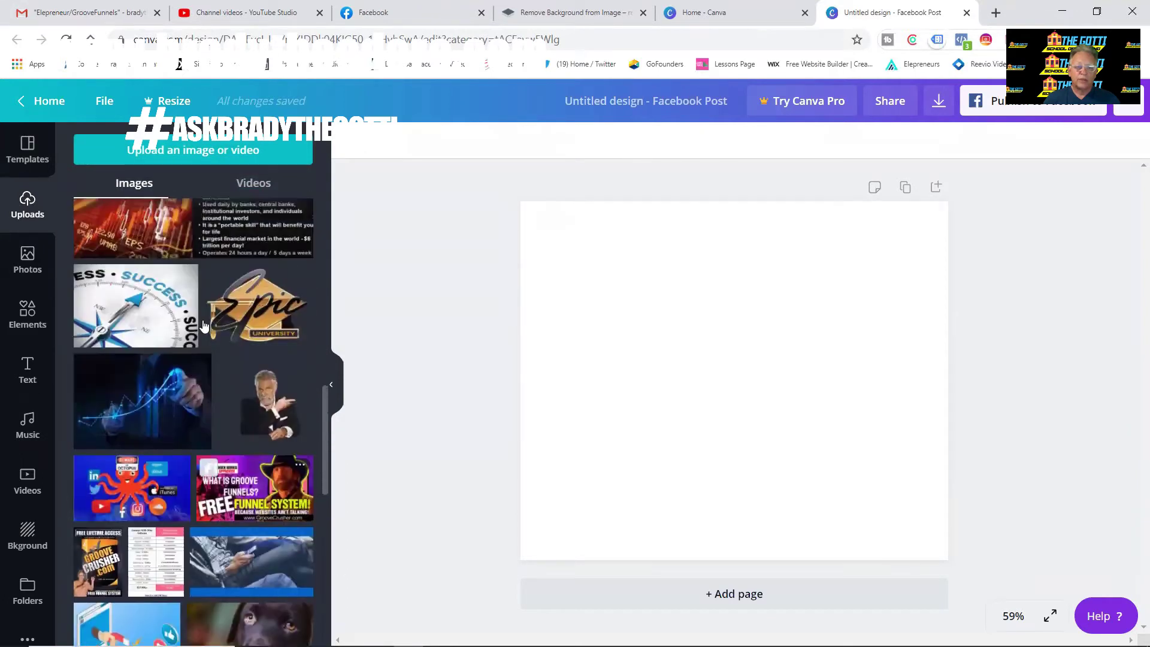
click(142, 399)
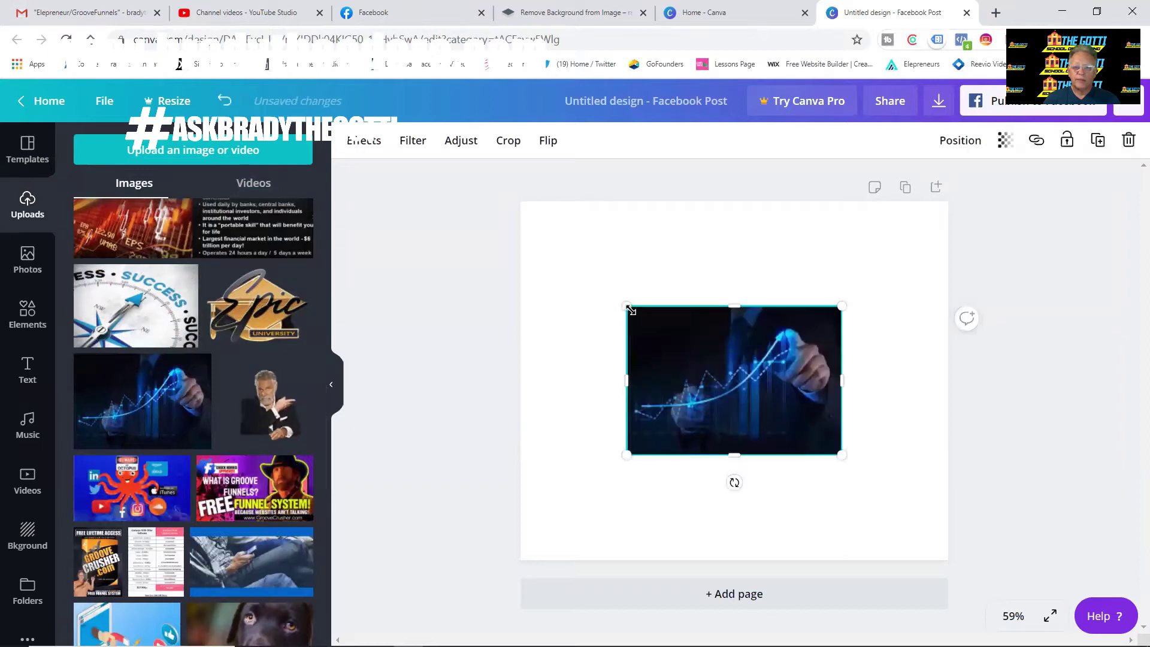
Step: Enlarge and stretch the graph picture until it covers the whole page as a background
drag(611, 271, 541, 198)
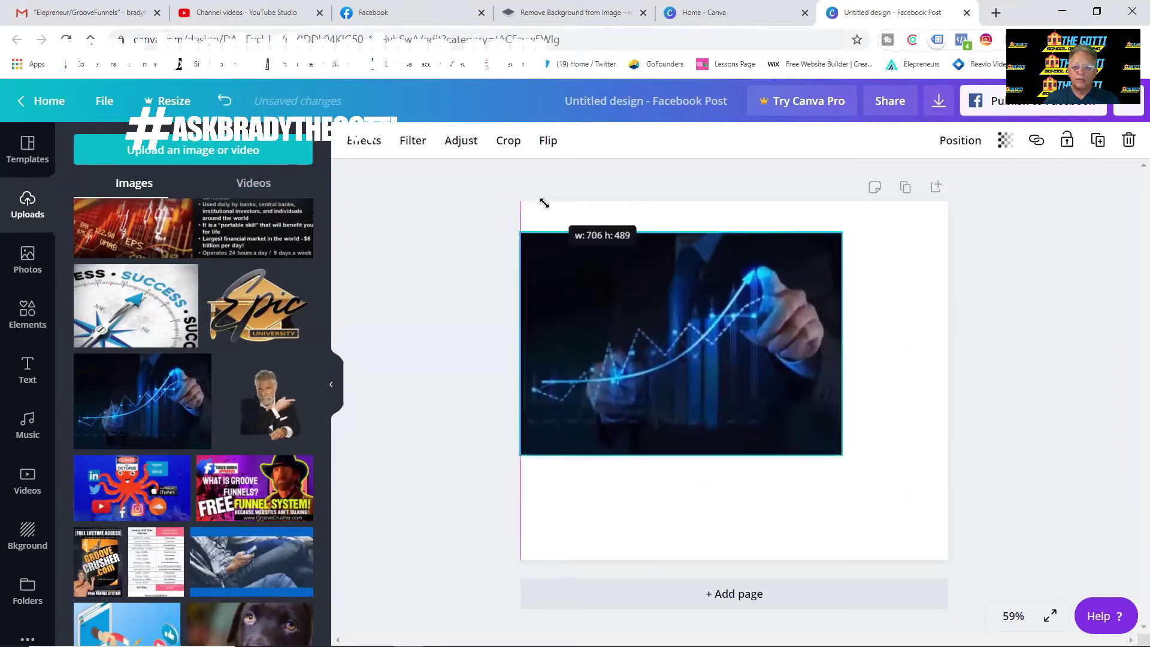
drag(845, 456, 949, 530)
drag(735, 540, 734, 567)
drag(734, 236, 732, 202)
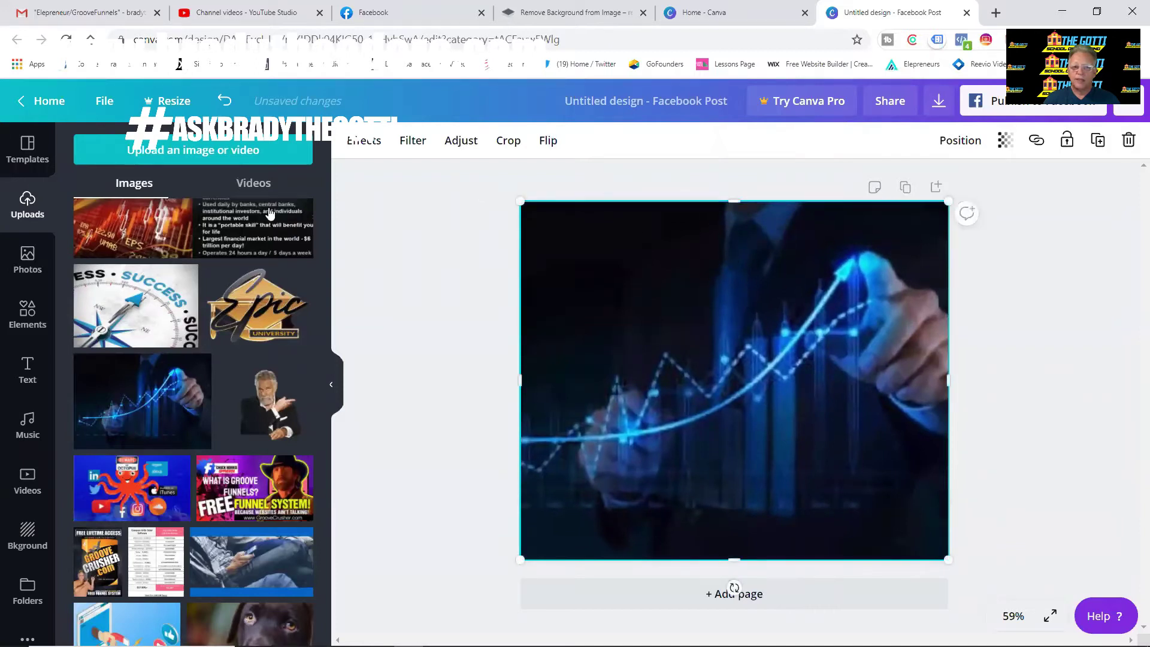
Step: Upload the "Sunglasses Trans" portrait from the OneDrive Pictures folder on the device
click(181, 151)
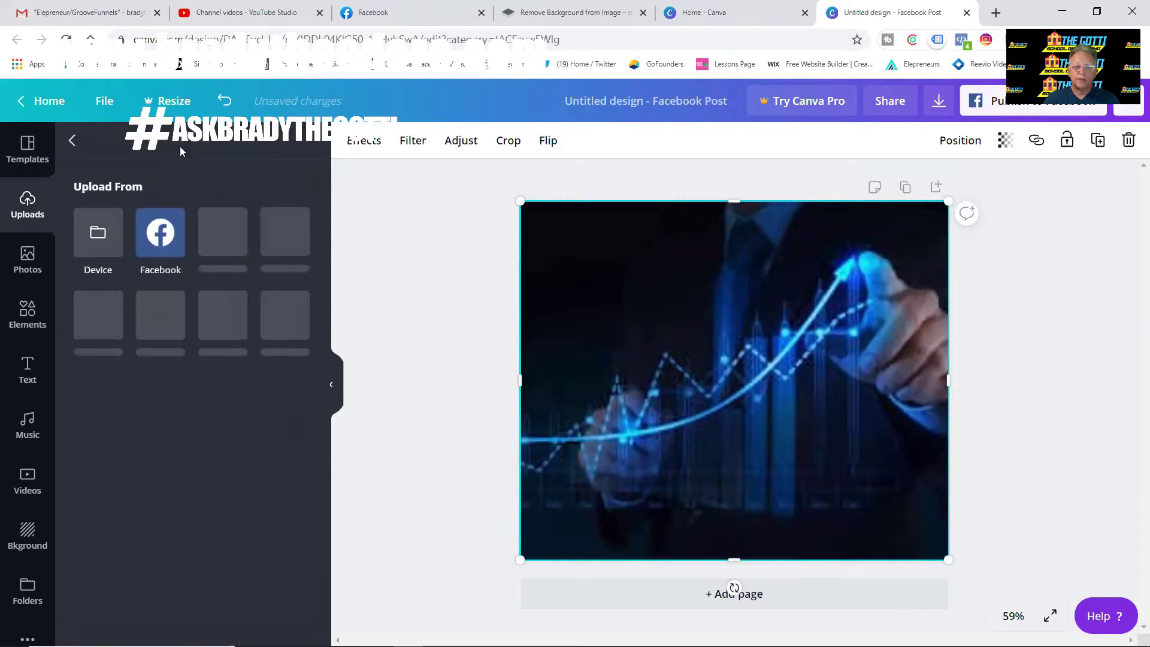
click(96, 235)
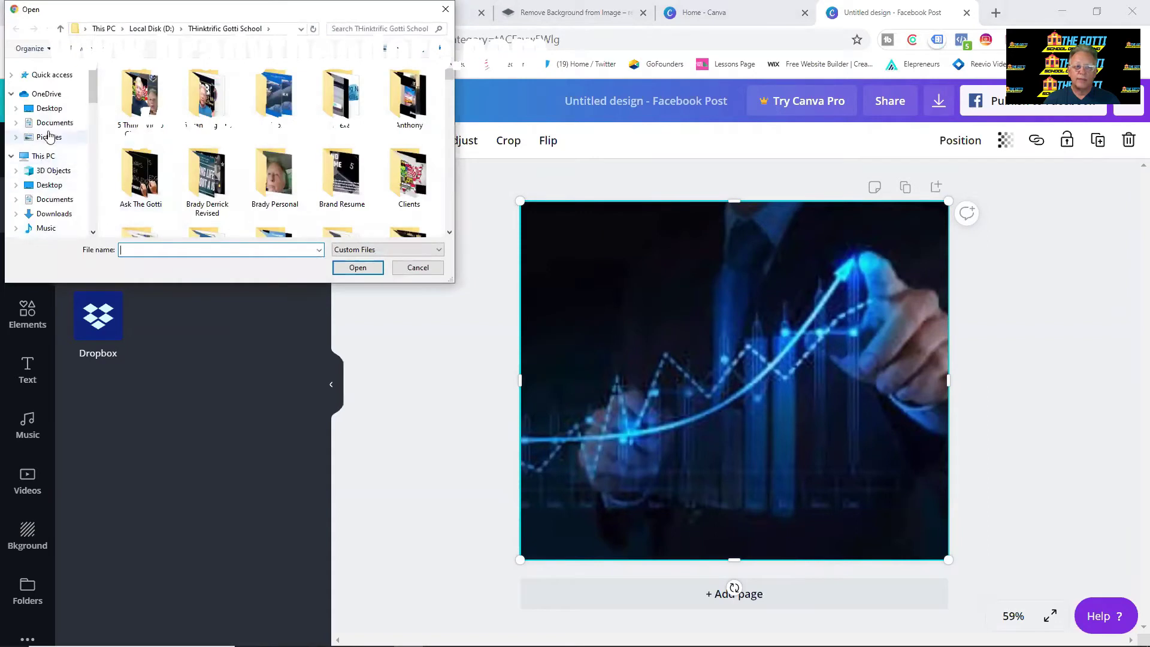
click(49, 137)
scroll(289, 145, down, 3)
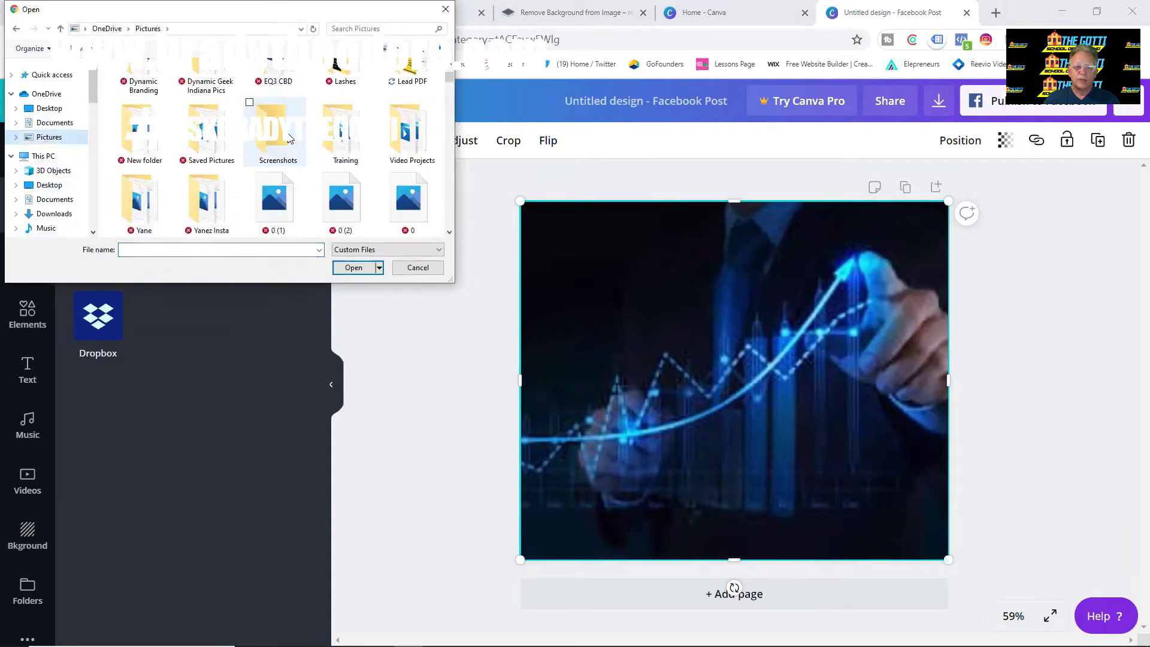
scroll(289, 145, down, 5)
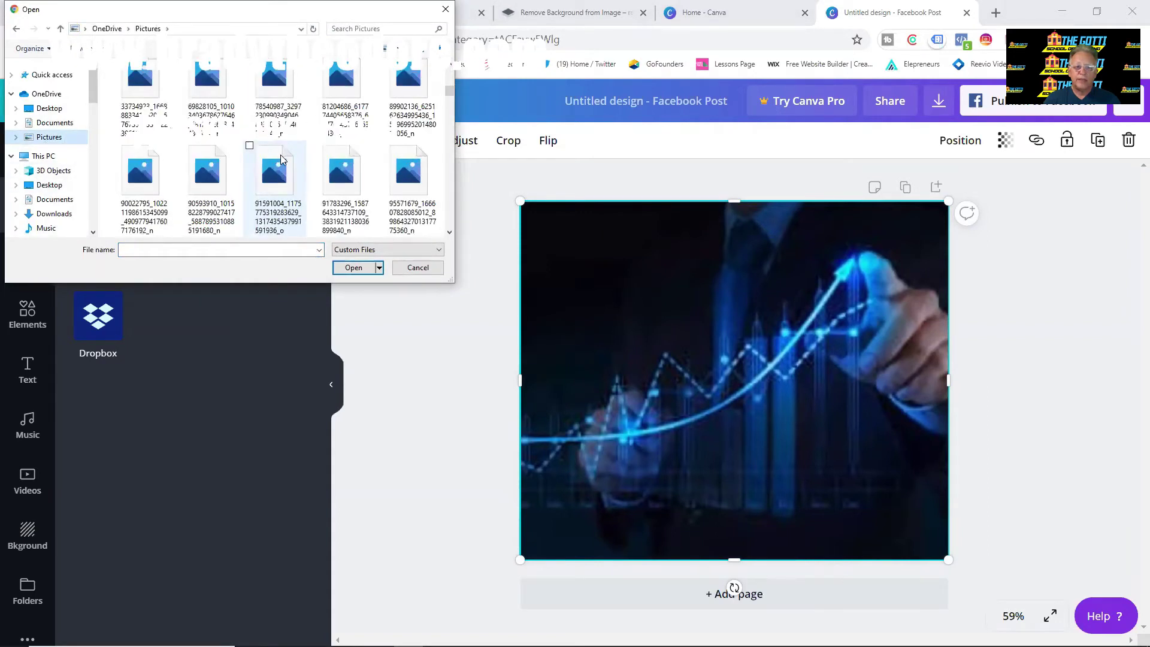
scroll(280, 165, down, 5)
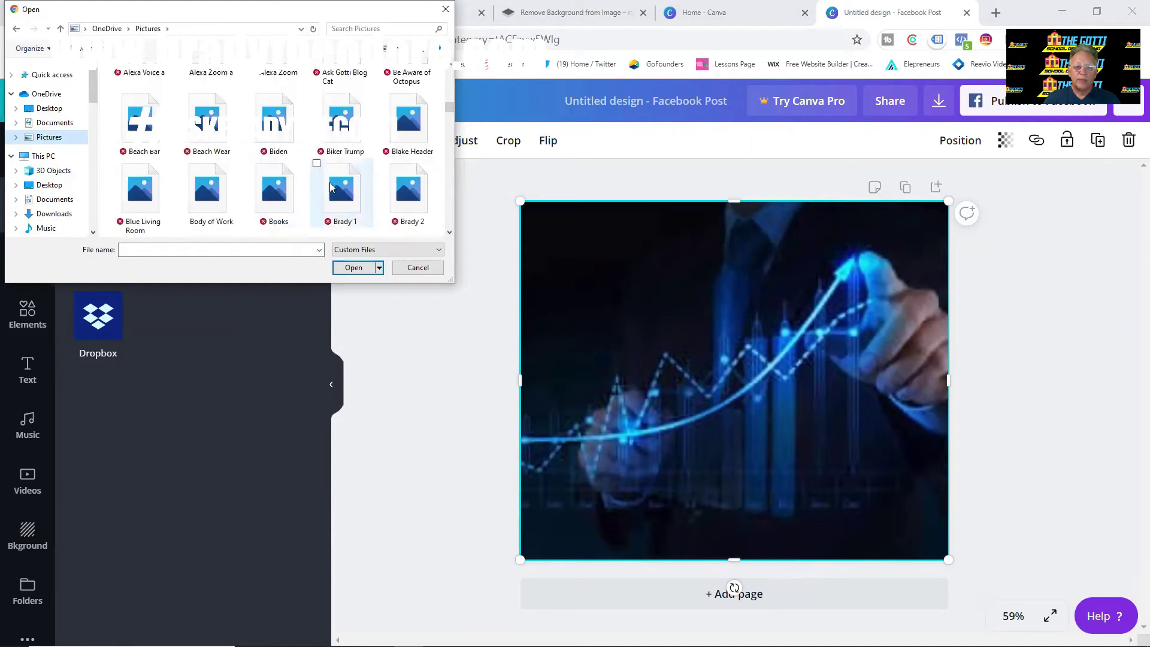
scroll(270, 183, down, 1)
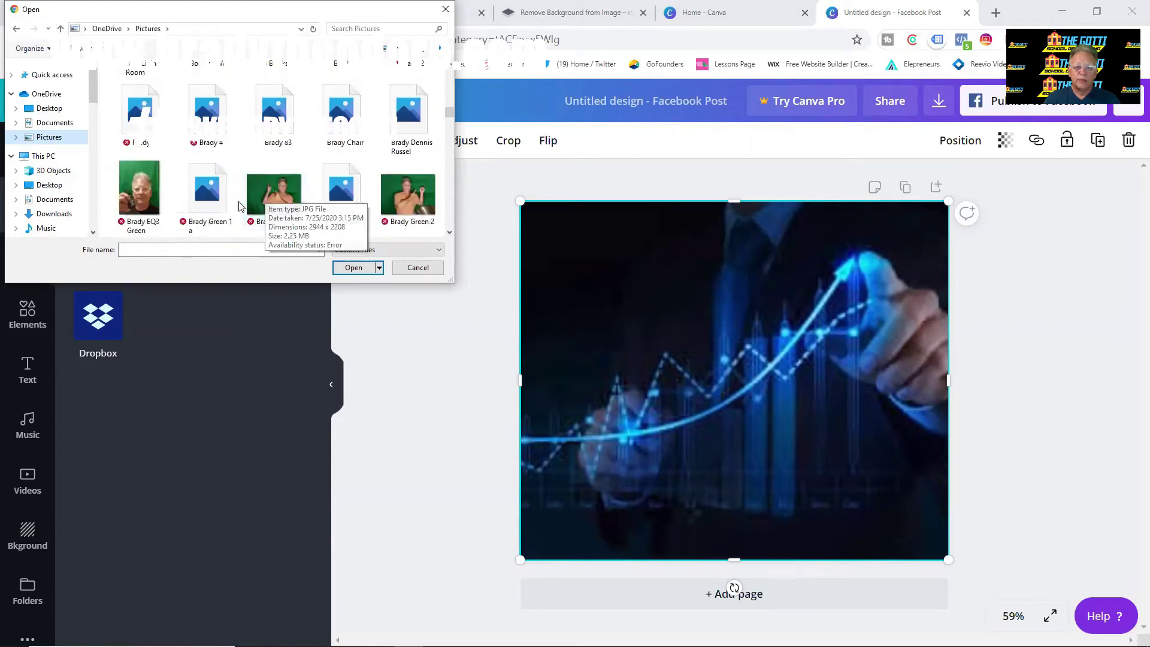
scroll(290, 171, down, 1)
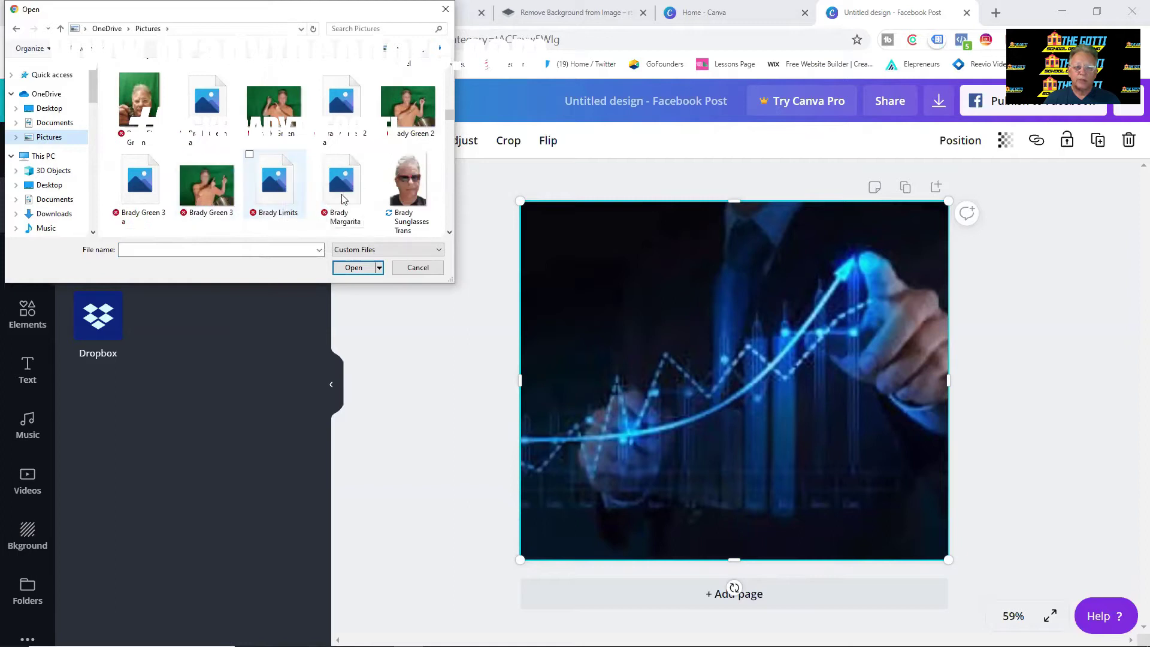
double_click(406, 174)
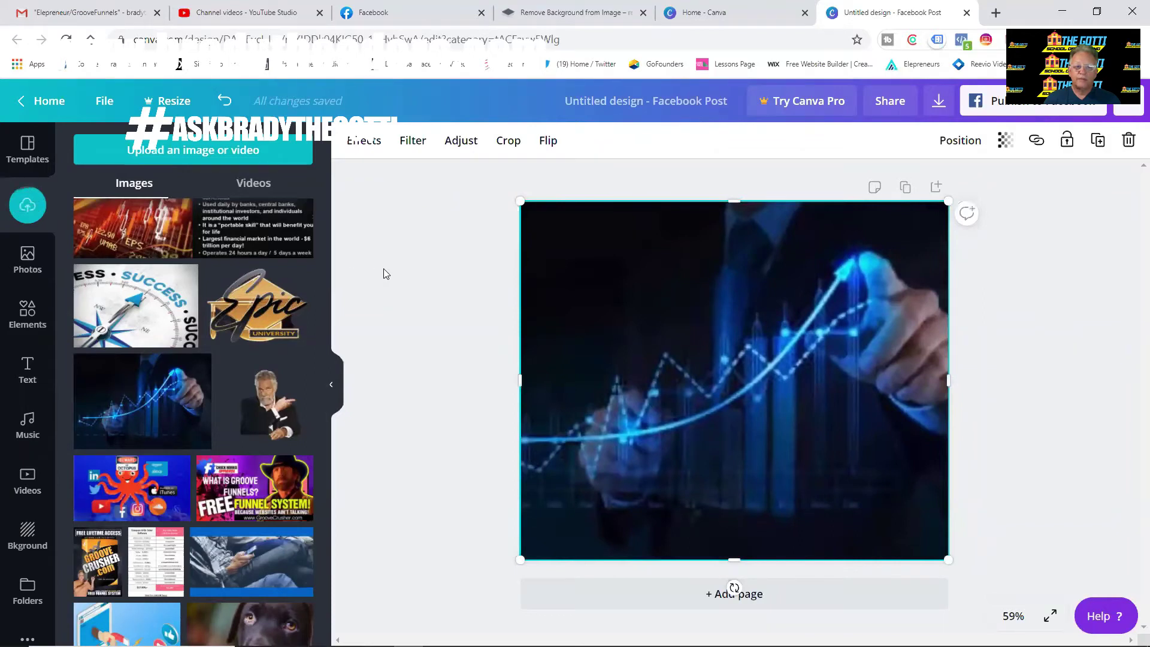
Step: Place the uploaded sunglasses portrait on the design and fit it into the lower-left corner of the page
scroll(269, 308, up, 10)
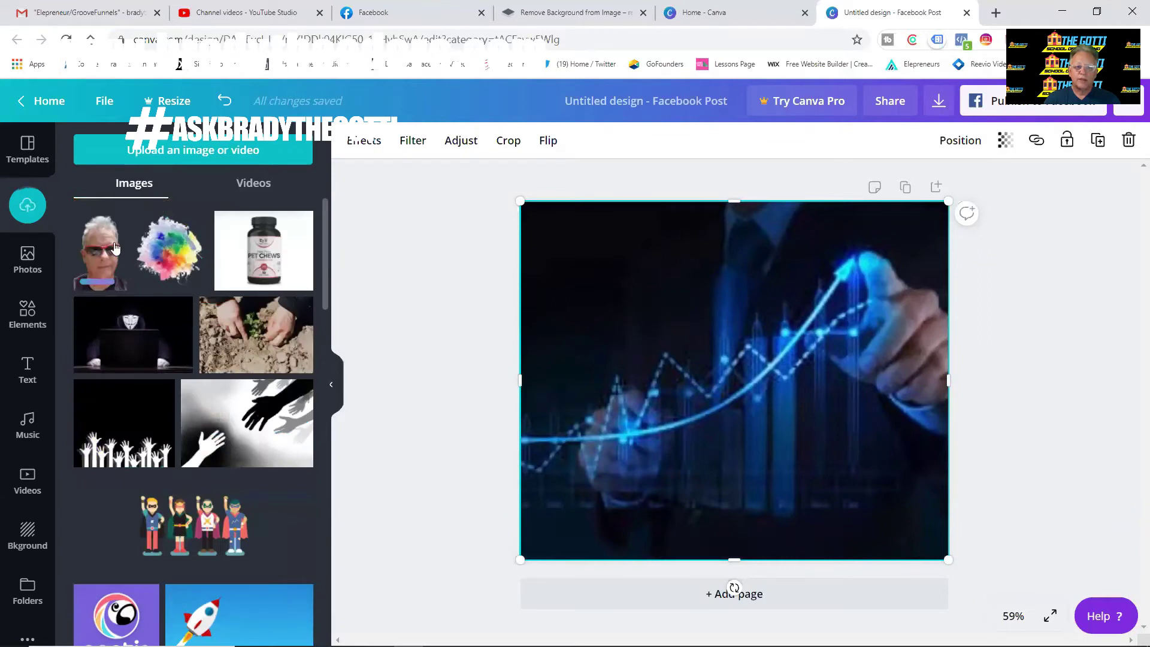
click(111, 249)
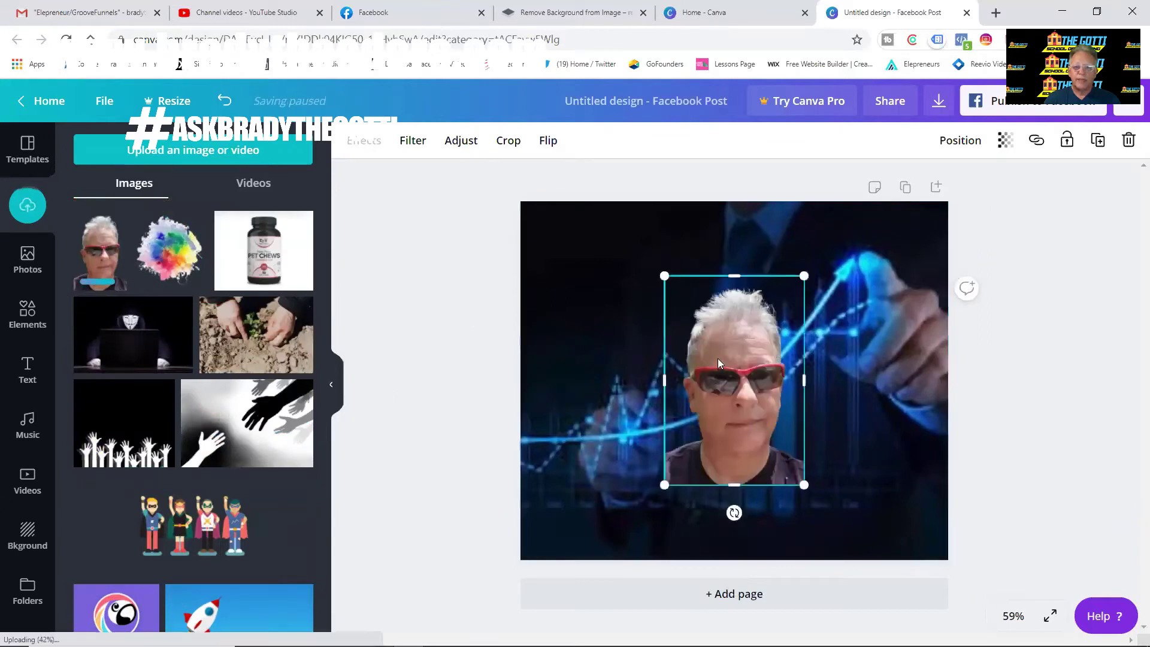
drag(721, 358, 588, 430)
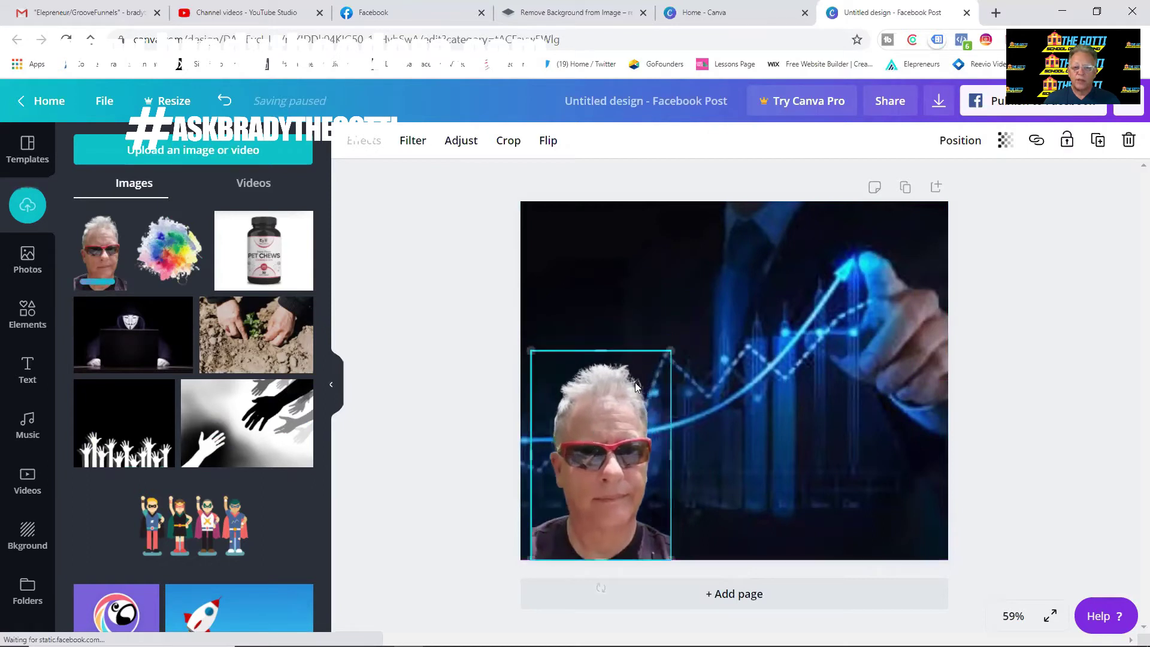
drag(671, 350, 599, 461)
drag(564, 528, 558, 497)
drag(635, 417, 727, 340)
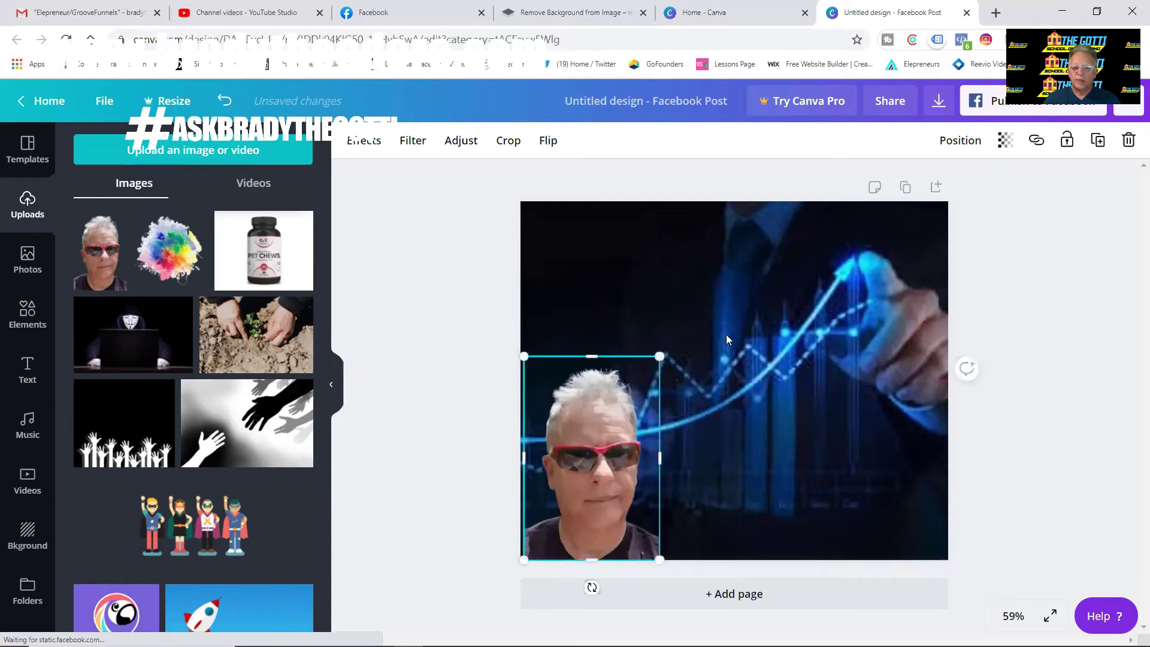
click(677, 303)
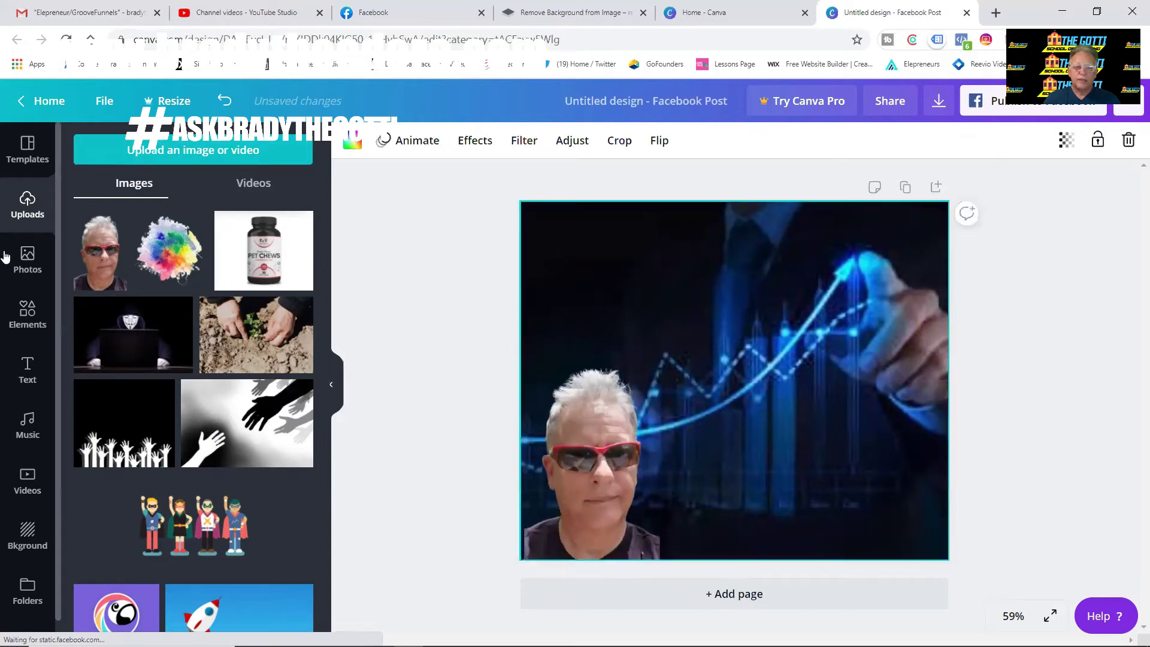
Step: Add a heading text box to the page and open its placeholder text for editing
click(27, 365)
click(154, 224)
double_click(726, 382)
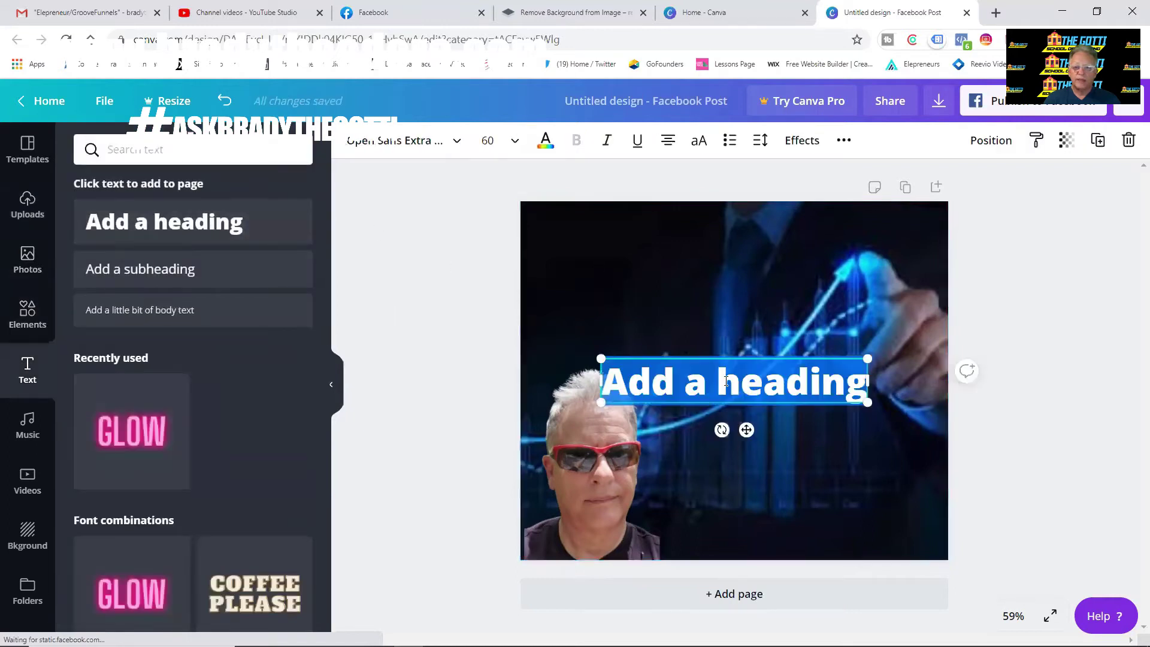
click(726, 382)
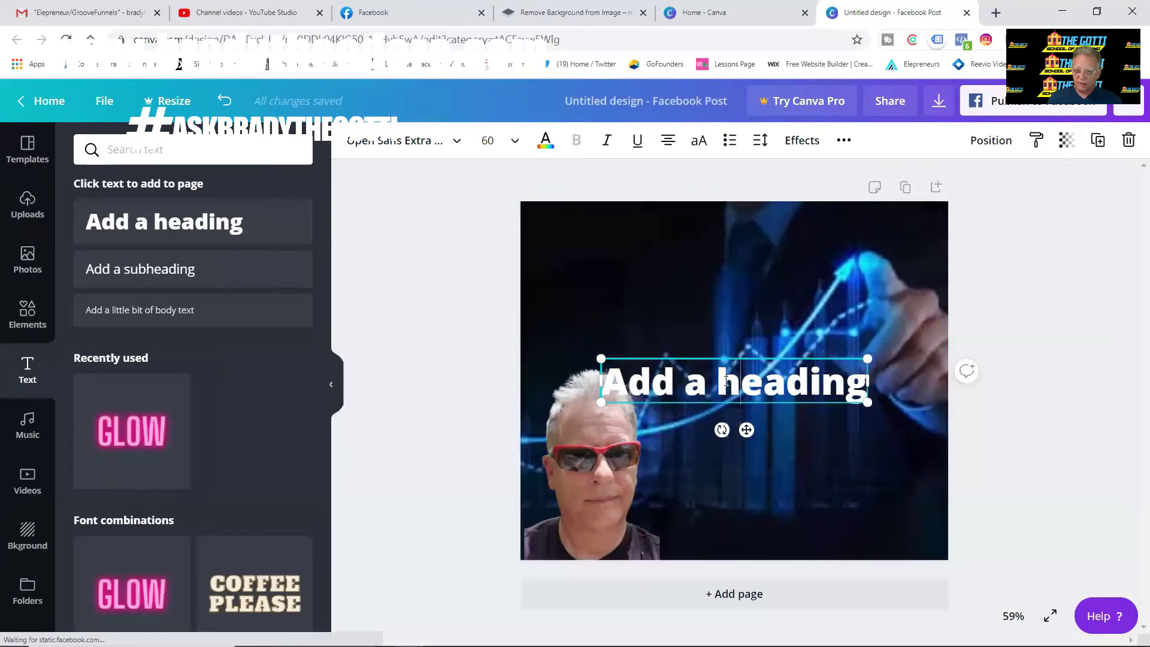
Step: Replace the heading's placeholder text with "I Love Trading"
text(\\\\\\\\\\\\\\\)
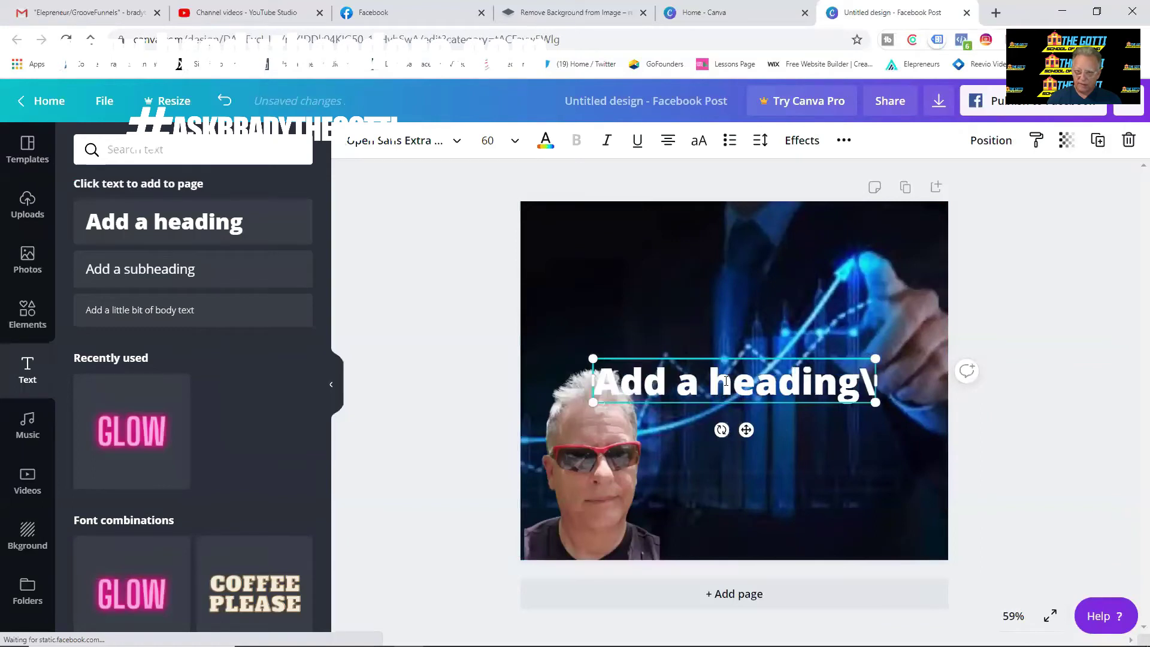
key(BackSpace)
key(BackSpace)
key(BackSpace)
key(BackSpace)
key(BackSpace)
key(BackSpace)
key(BackSpace)
key(BackSpace)
key(BackSpace)
key(BackSpace)
key(BackSpace)
key(BackSpace)
key(BackSpace)
key(BackSpace)
key(BackSpace)
key(BackSpace)
key(BackSpace)
key(BackSpace)
key(BackSpace)
key(BackSpace)
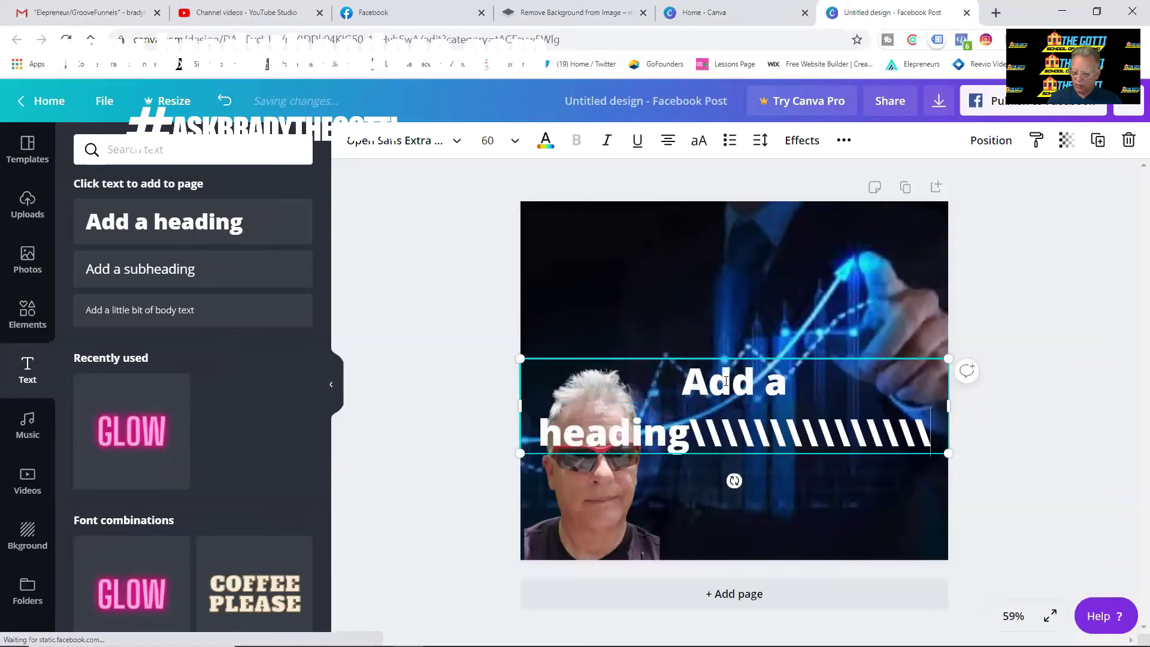
key(BackSpace)
key(BackSpace)
key(BackSpace)
key(BackSpace)
key(BackSpace)
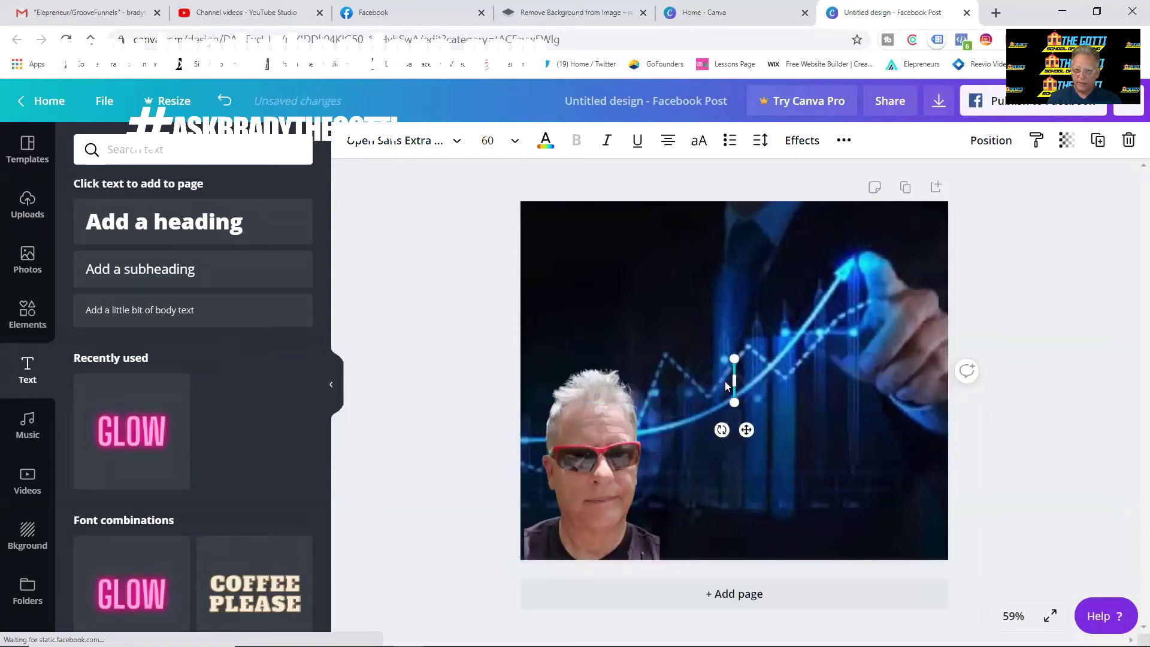
text(I Lo)
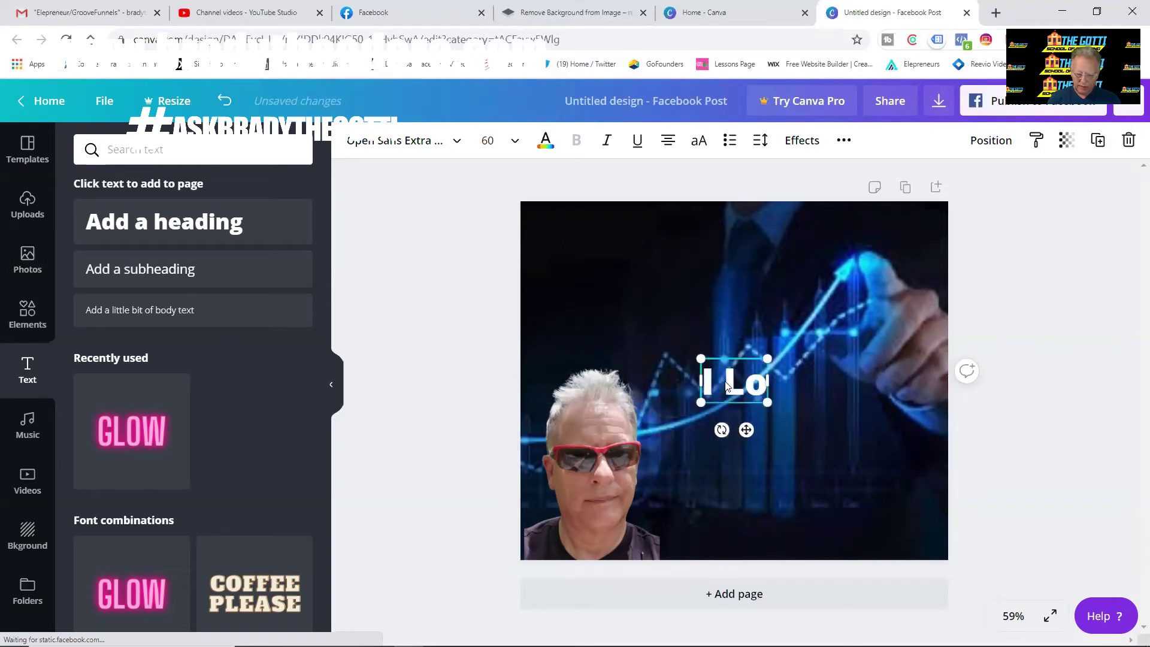
text(ve Trading)
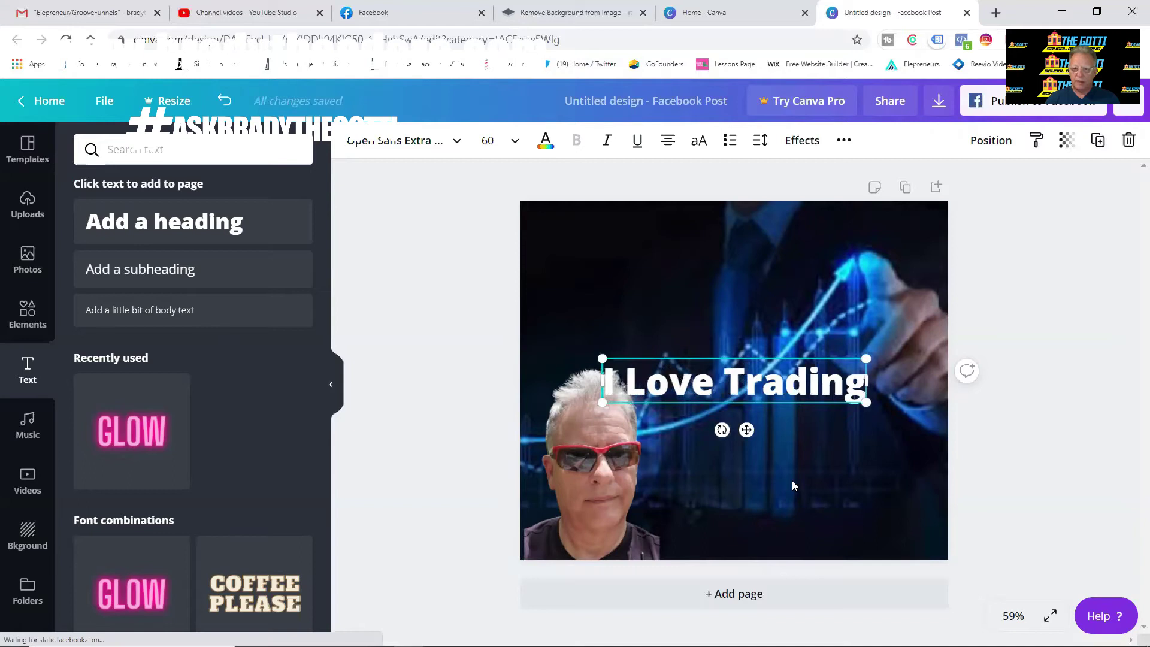
Step: Move the "I Love Trading" heading straight up to the upper part of the page and deselect it
click(755, 439)
click(749, 386)
drag(747, 431, 750, 312)
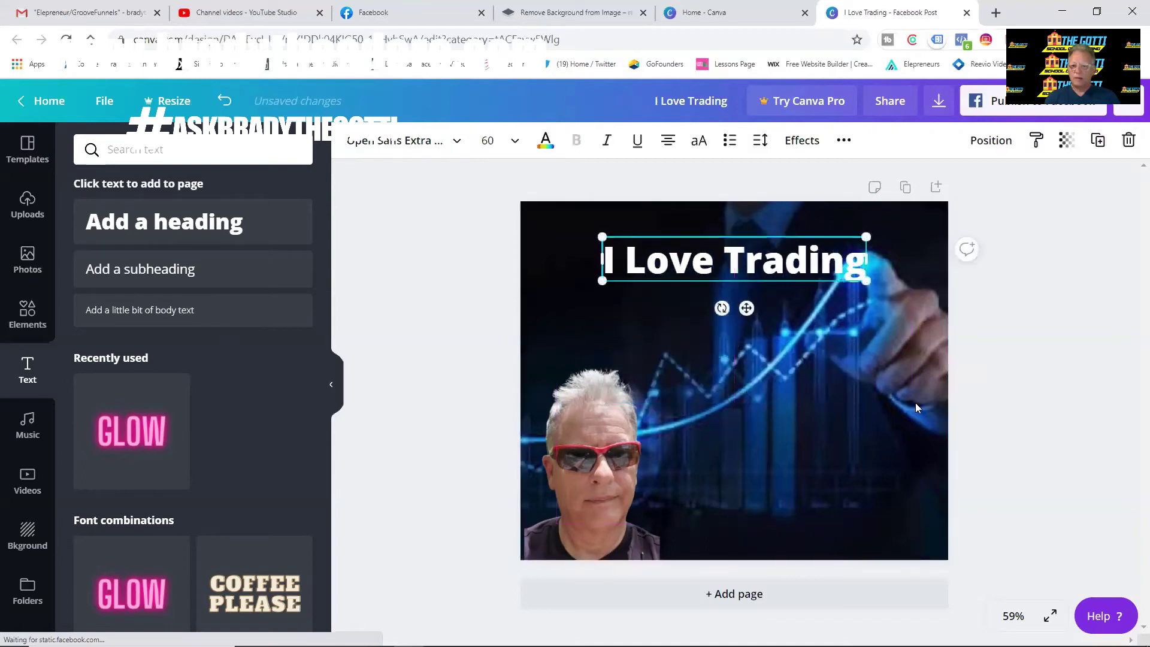
click(1021, 404)
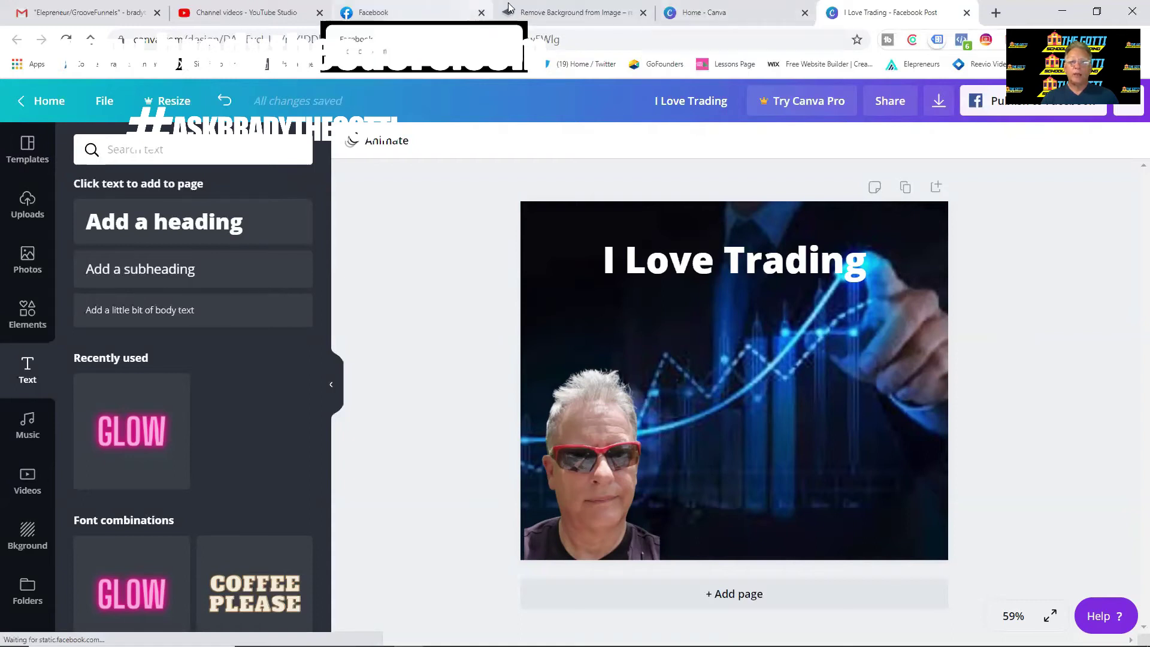
Step: Switch to the remove.bg page with the background-free sunglasses portrait
click(552, 14)
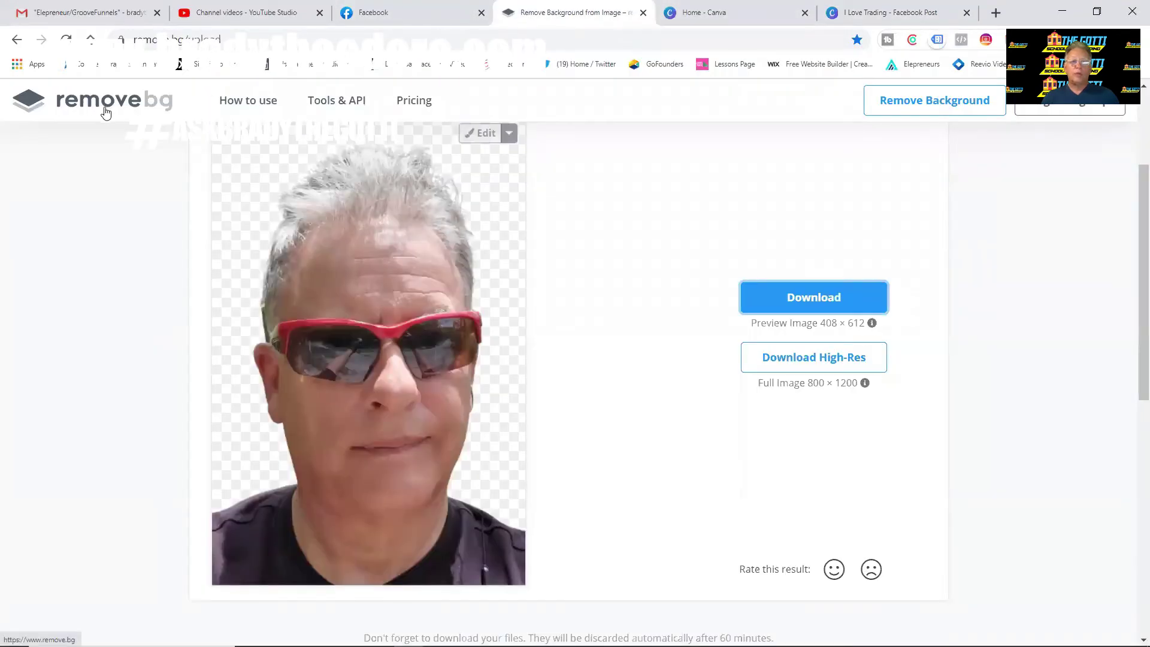